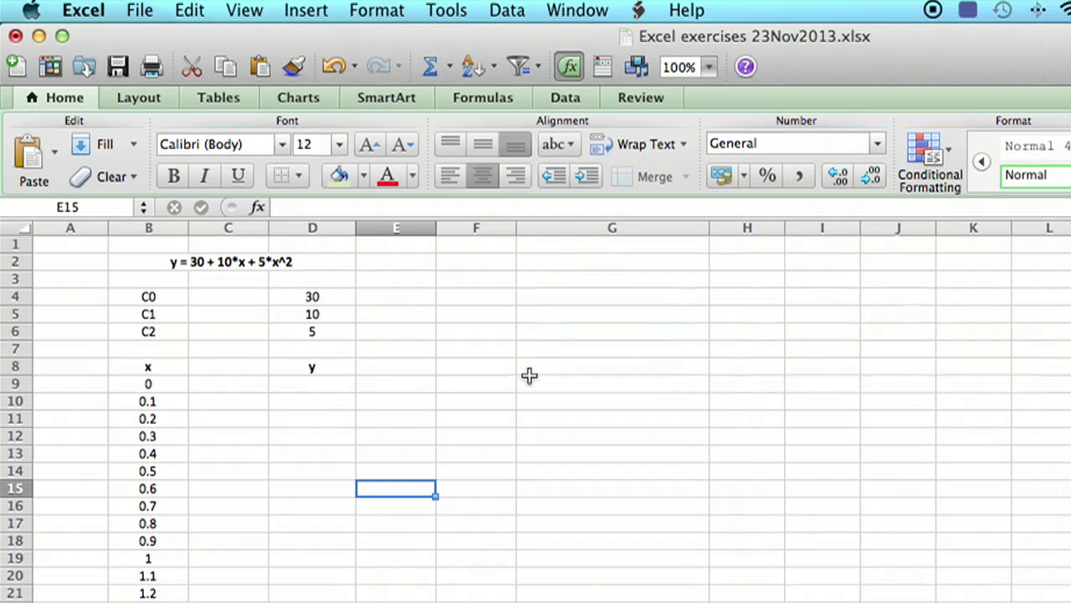
- In D9, begin the y formula =D4, referencing the constant coefficient 30
click(328, 385)
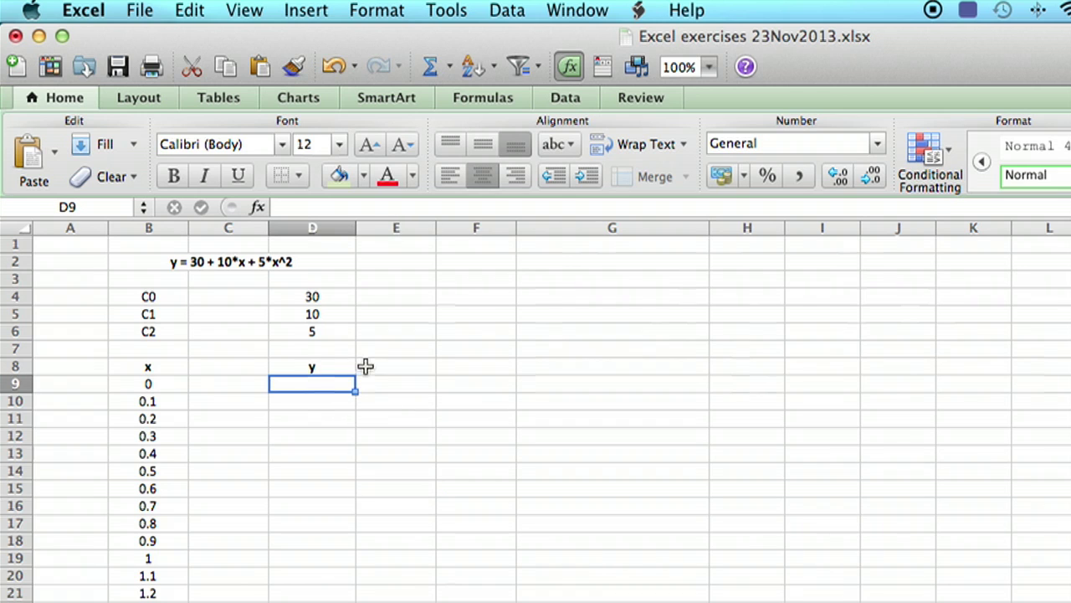
click(326, 296)
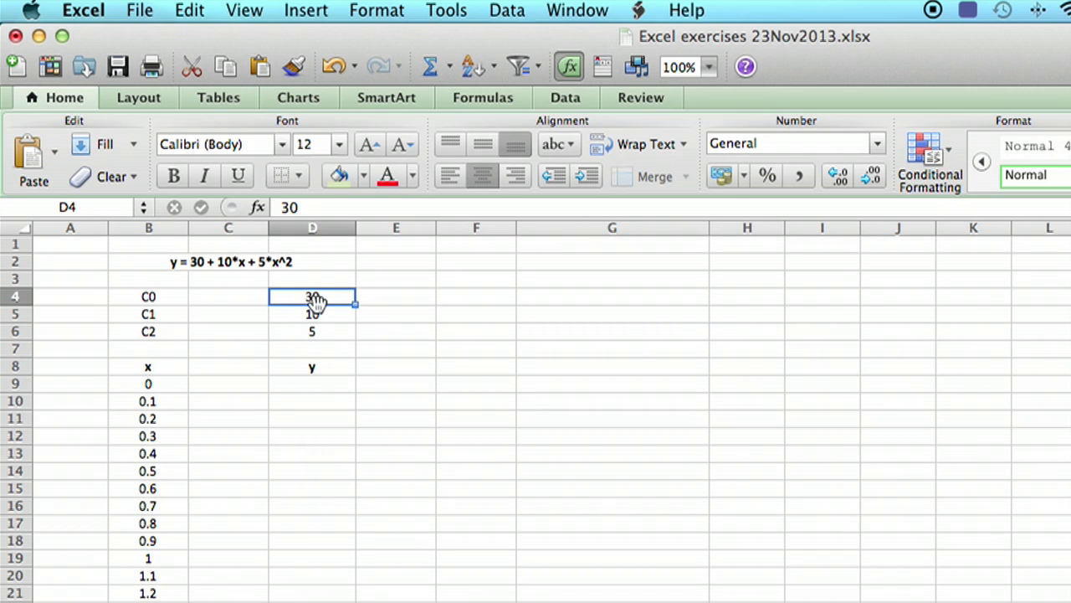
click(307, 387)
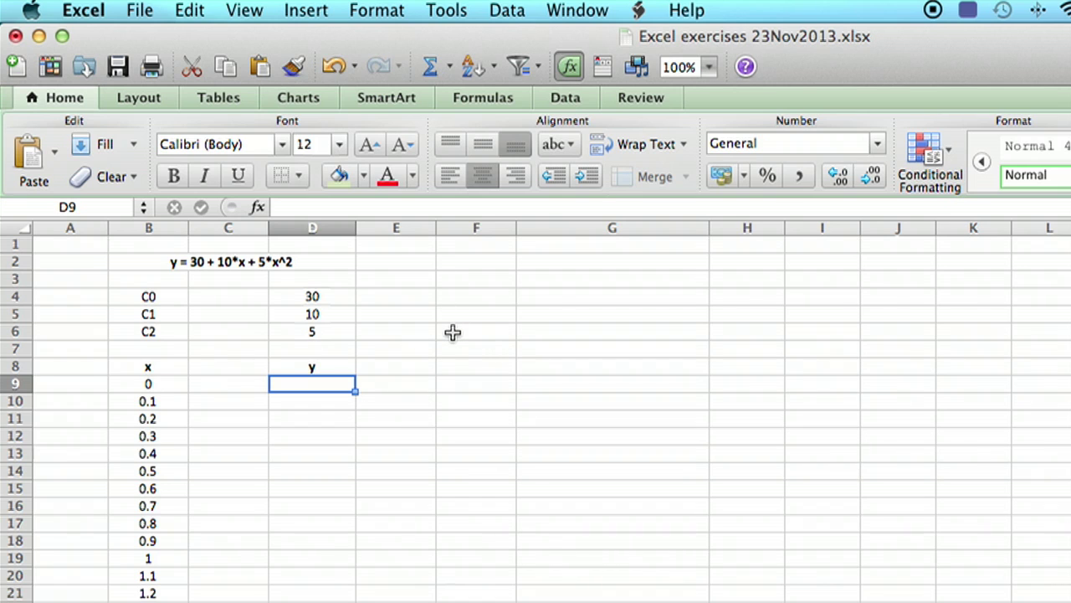
text(=)
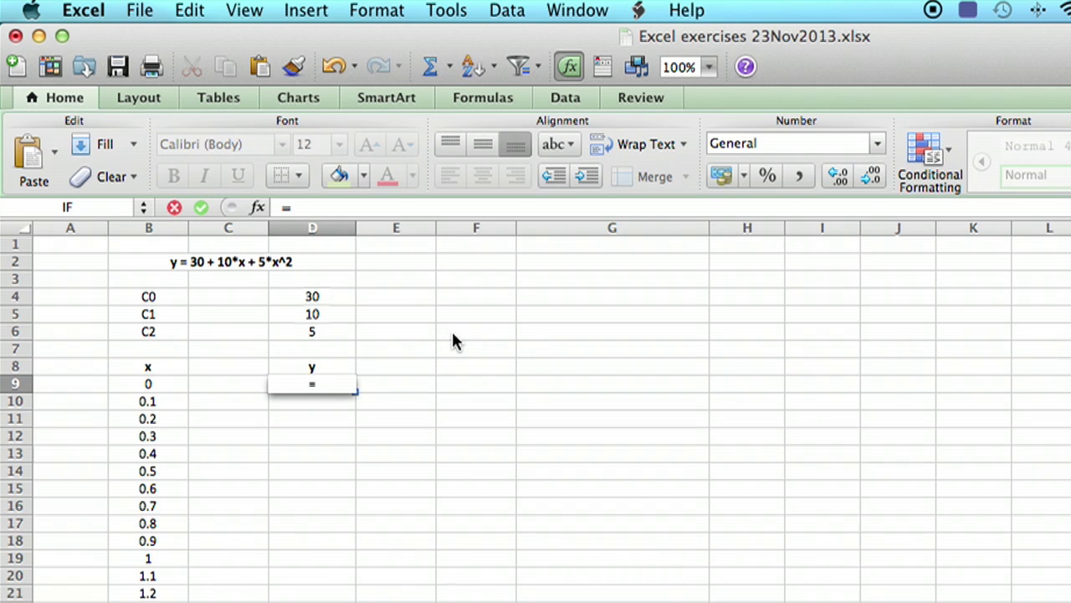
click(314, 297)
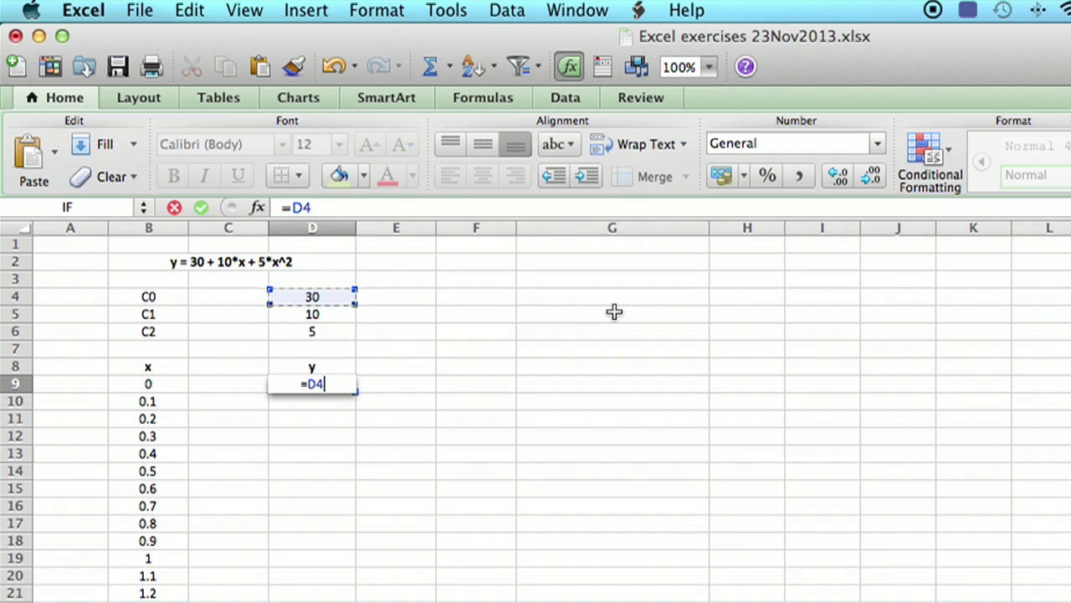
text(+)
key(BackSpace)
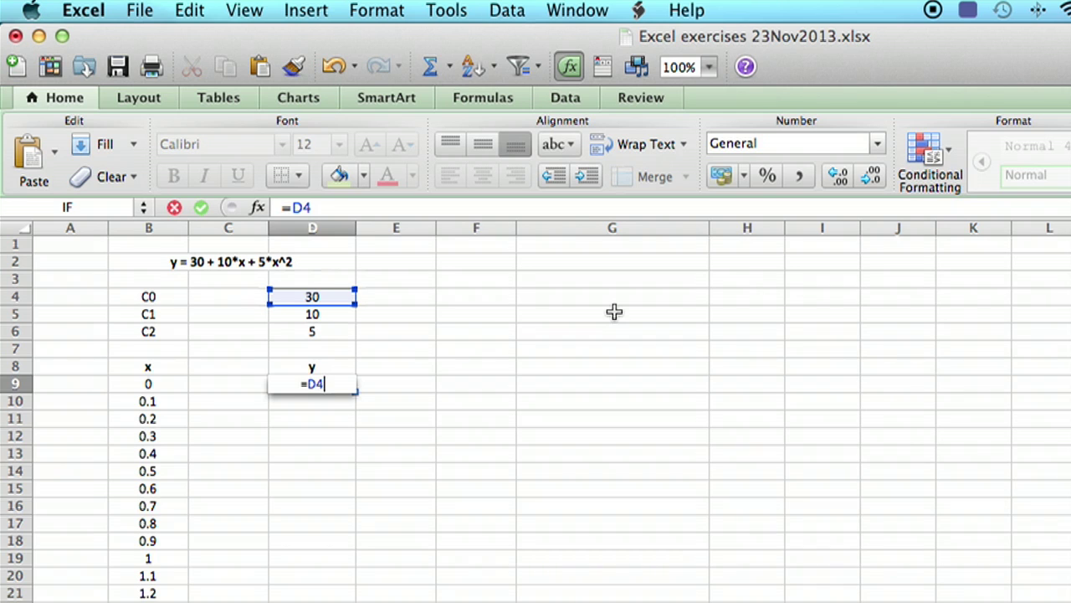
- Cycle the D4 reference through its types until it reads absolute $D$4
key(cmd+t)
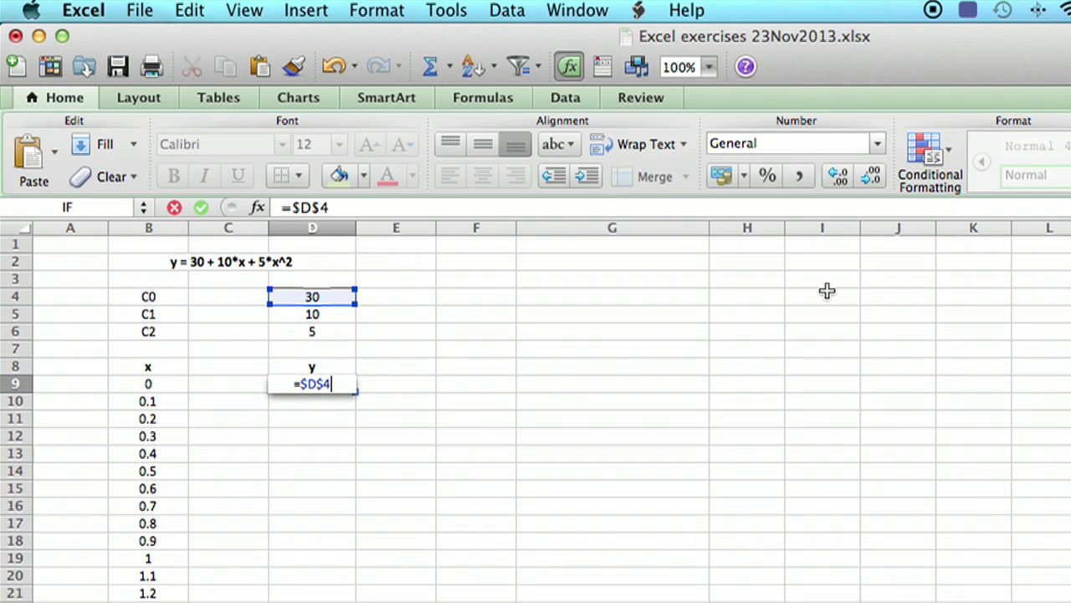
key(super+t)
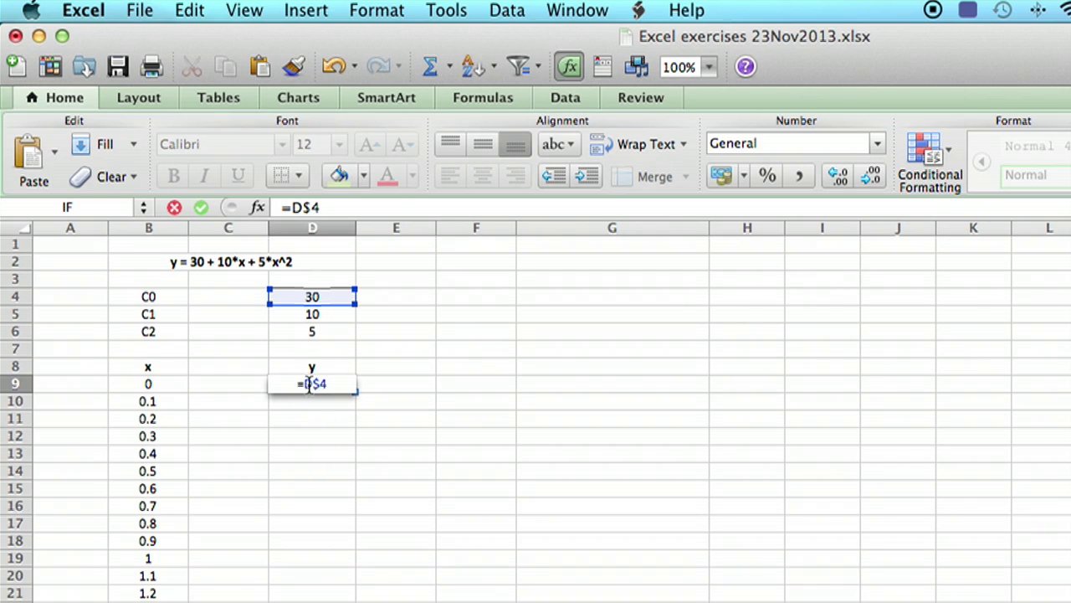
key(super+t)
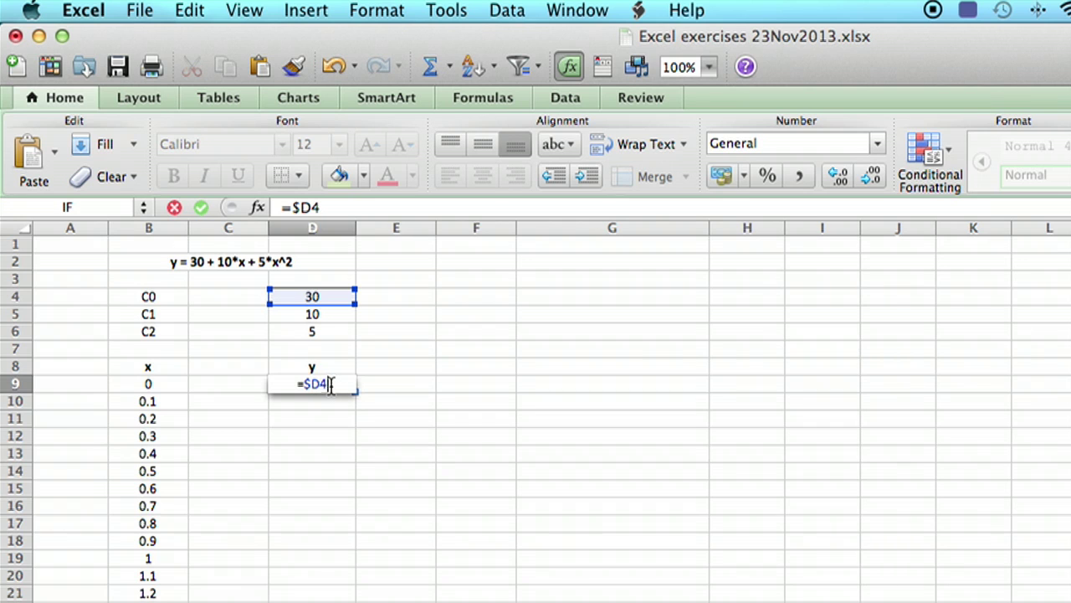
key(super+t)
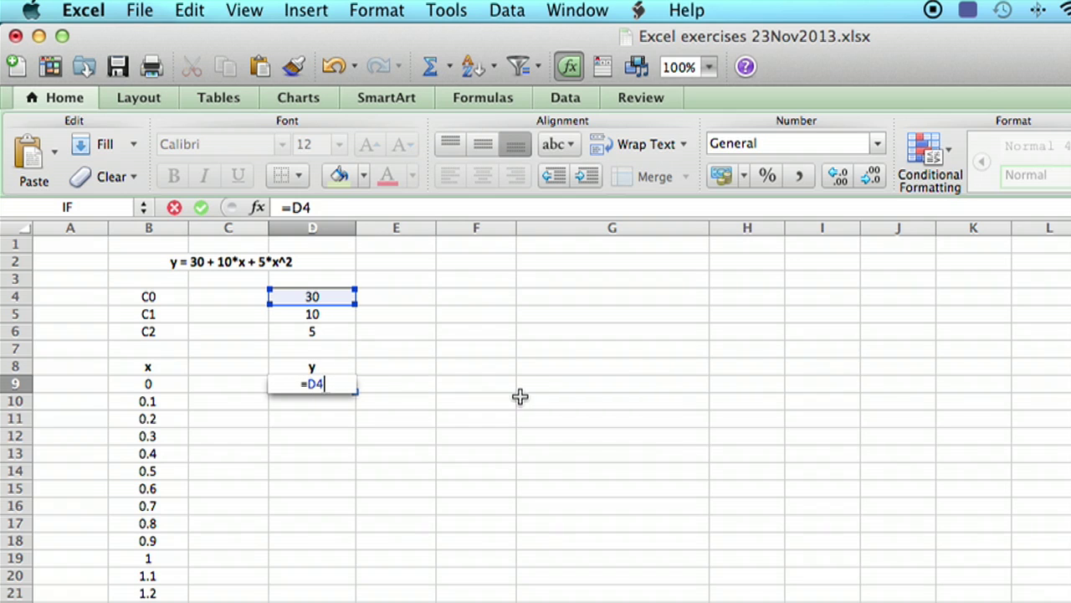
key(super+t)
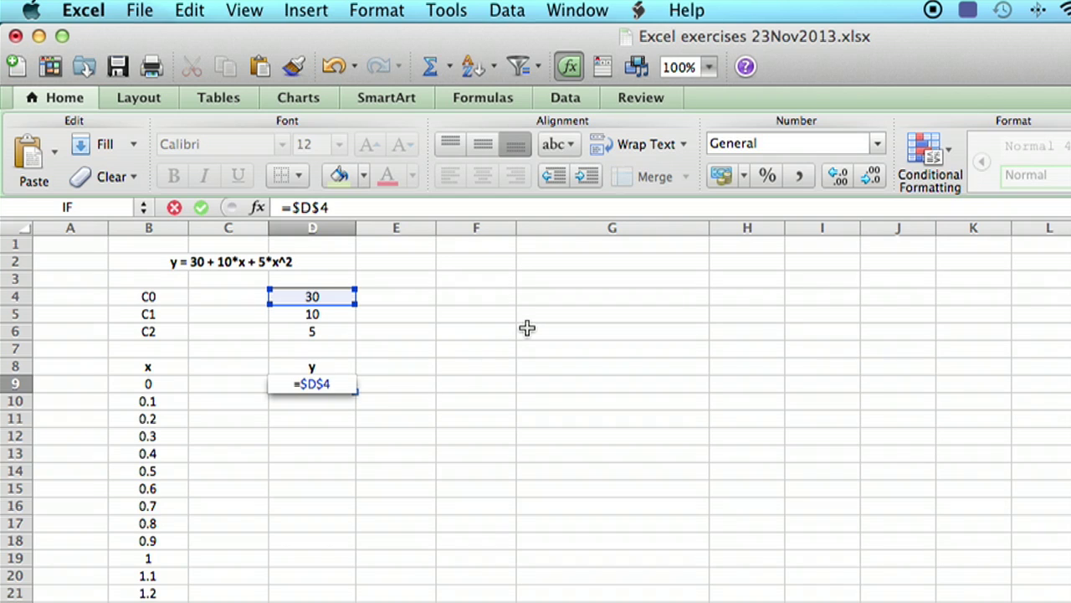
- Extend the formula with +$D$5*$B9 for the linear term
text(+)
click(301, 316)
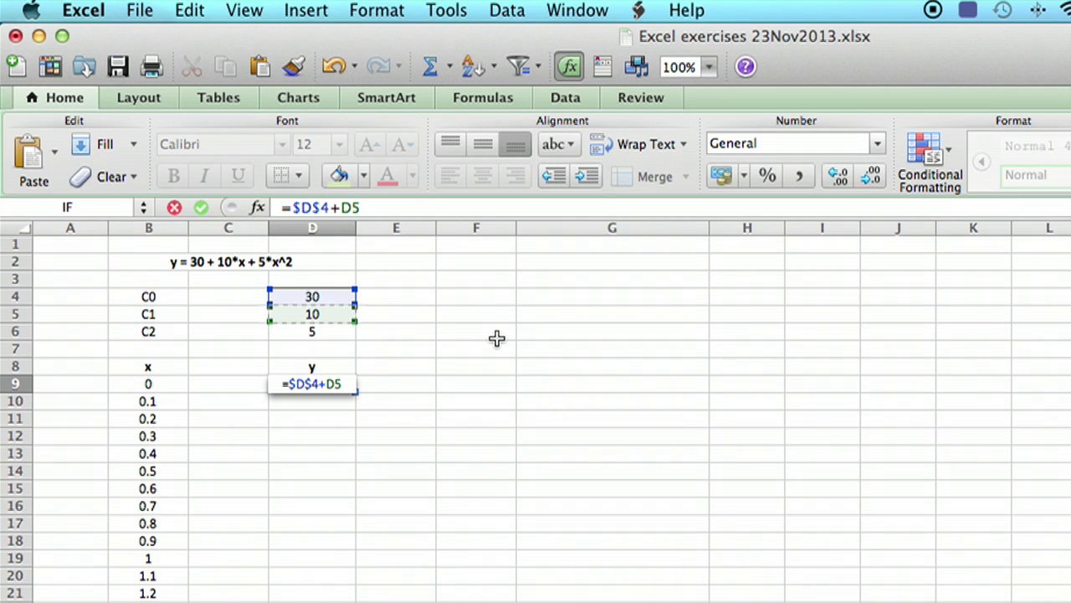
key(super+t)
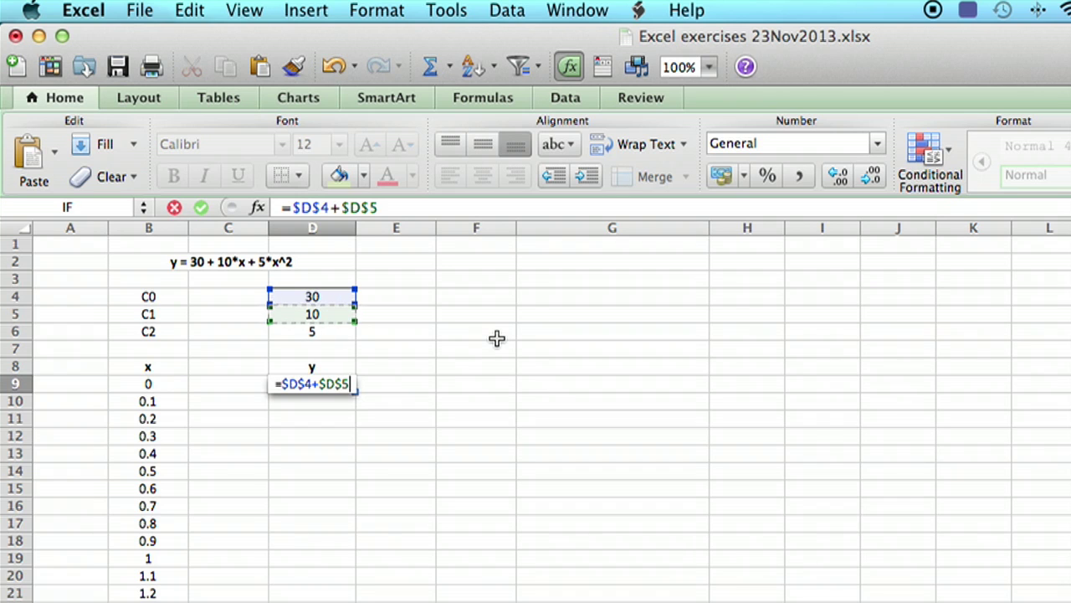
text(*)
click(151, 384)
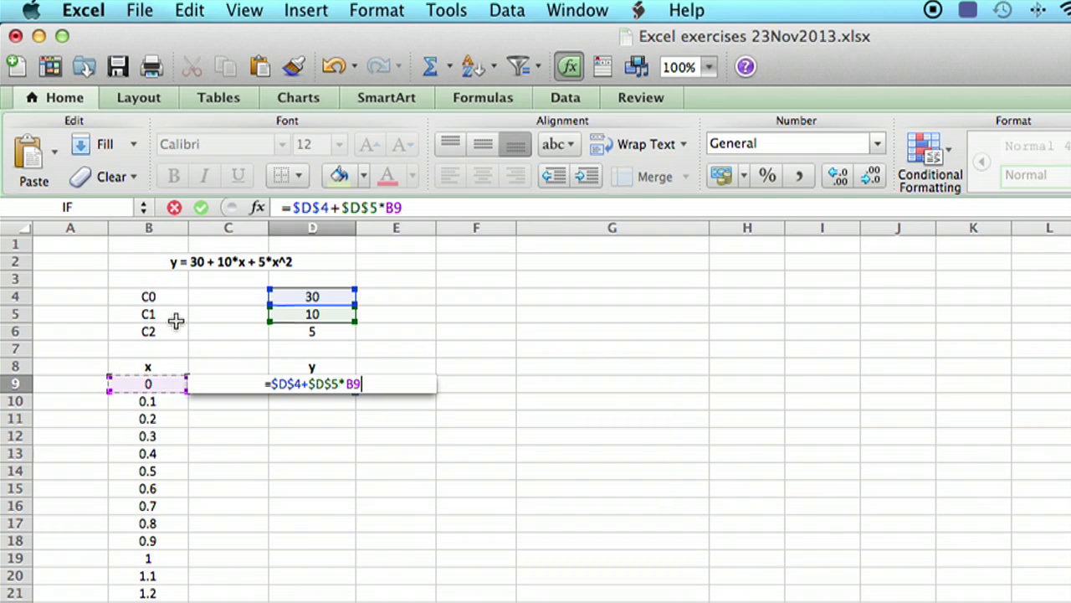
key(super+t)
key(super+t)
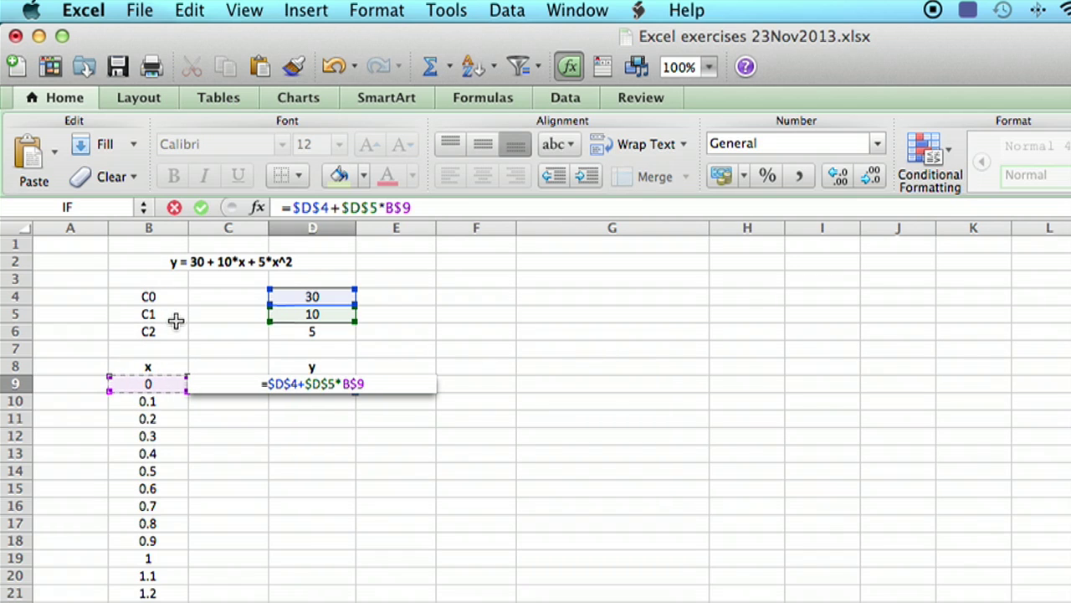
key(super+t)
- Add the squared term +$D$6*$B9^2 and commit the D9 formula
text(+)
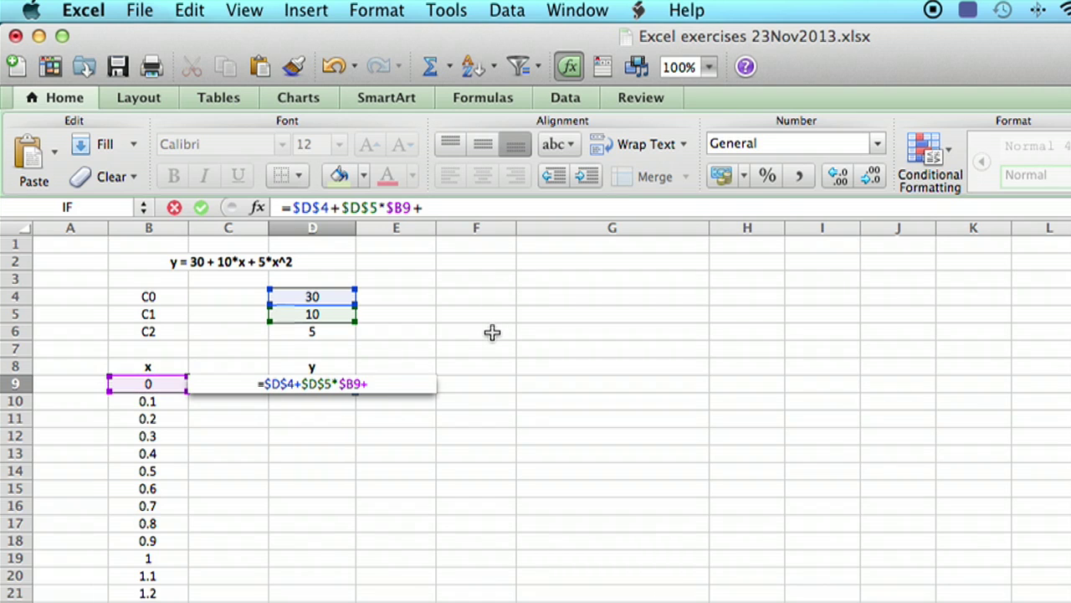
click(298, 333)
key(super+t)
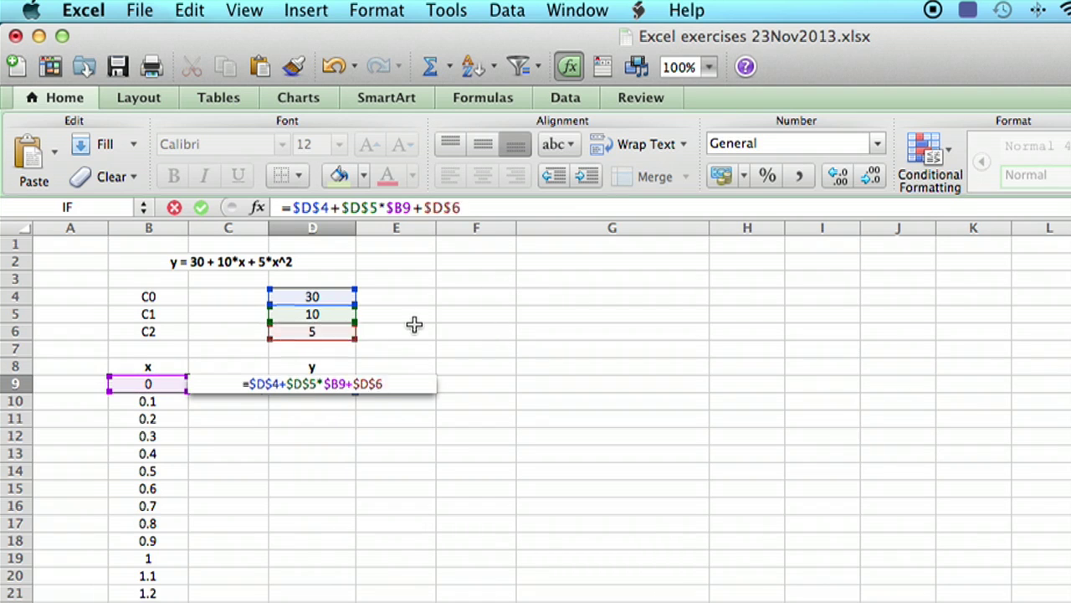
text(*)
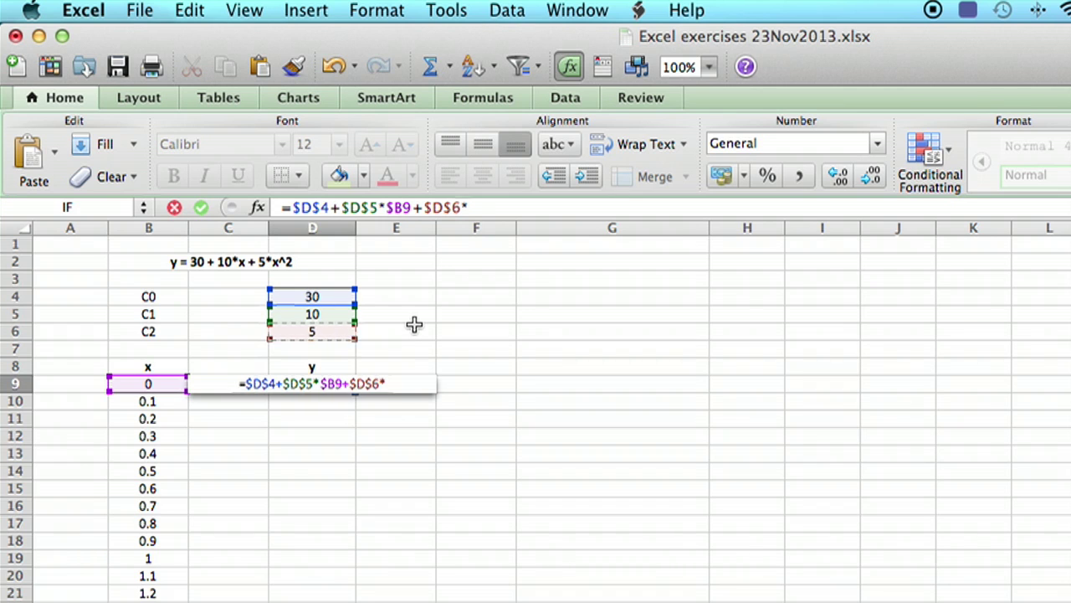
click(155, 385)
key(super+t)
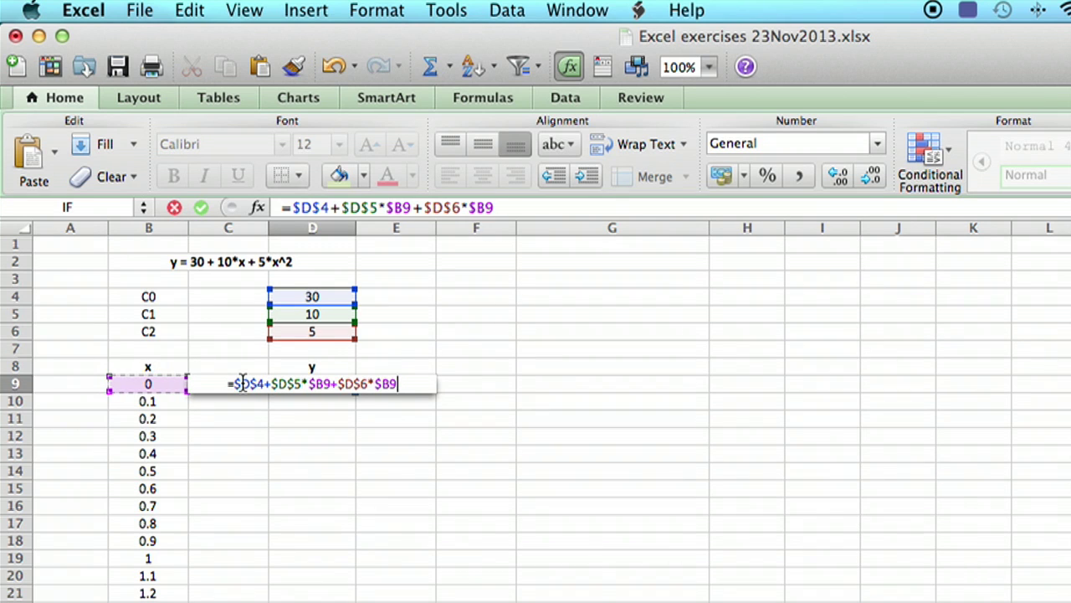
text(^2)
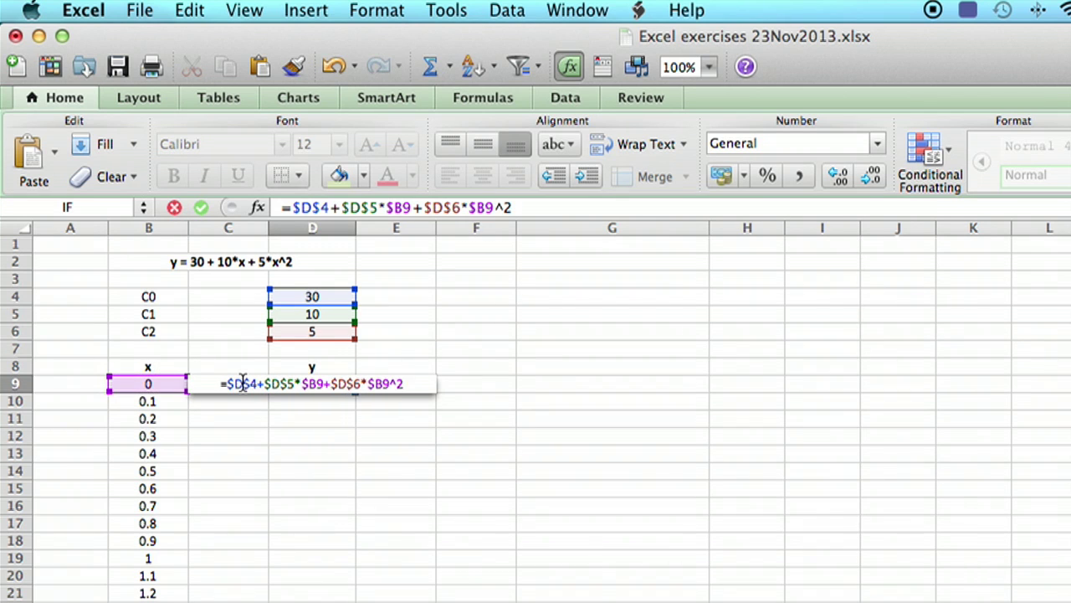
key(Return)
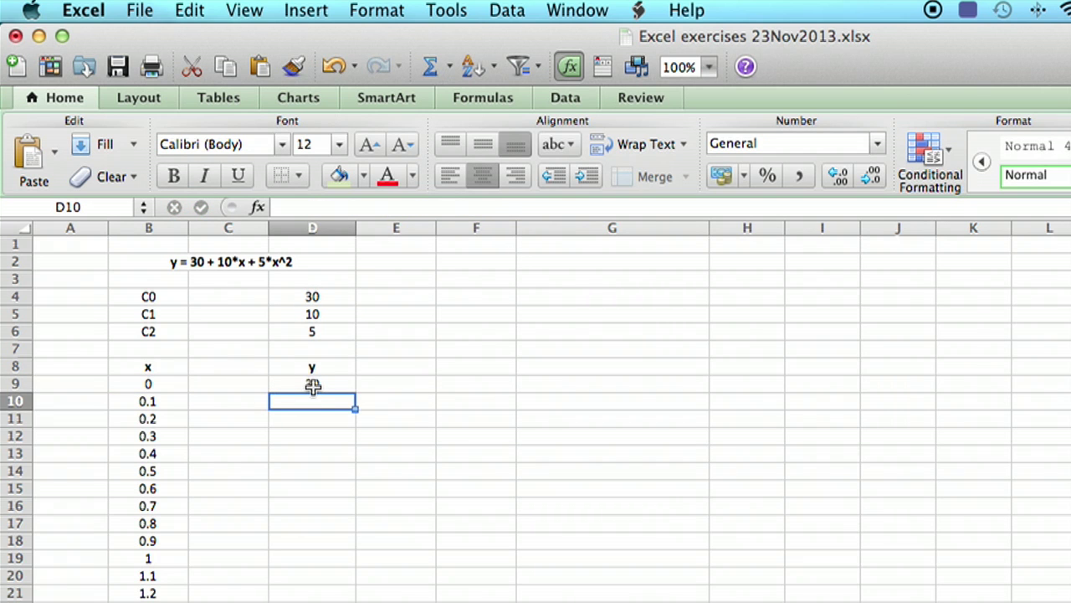
- Fill the D9 formula down to D29, giving y from 30 at x=0 to 70 at x=2
click(312, 385)
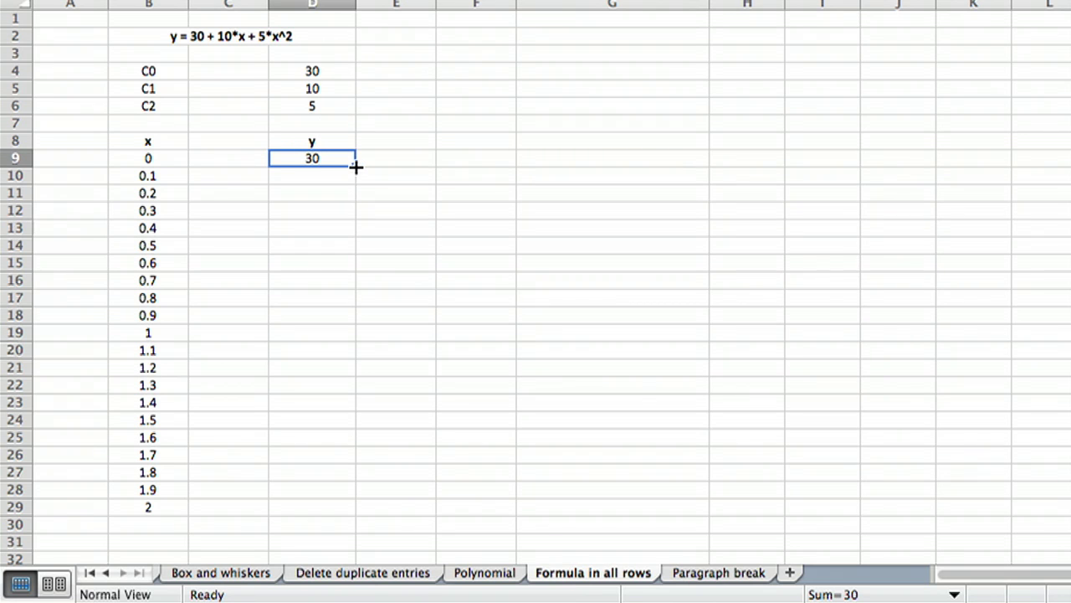
drag(356, 167, 347, 510)
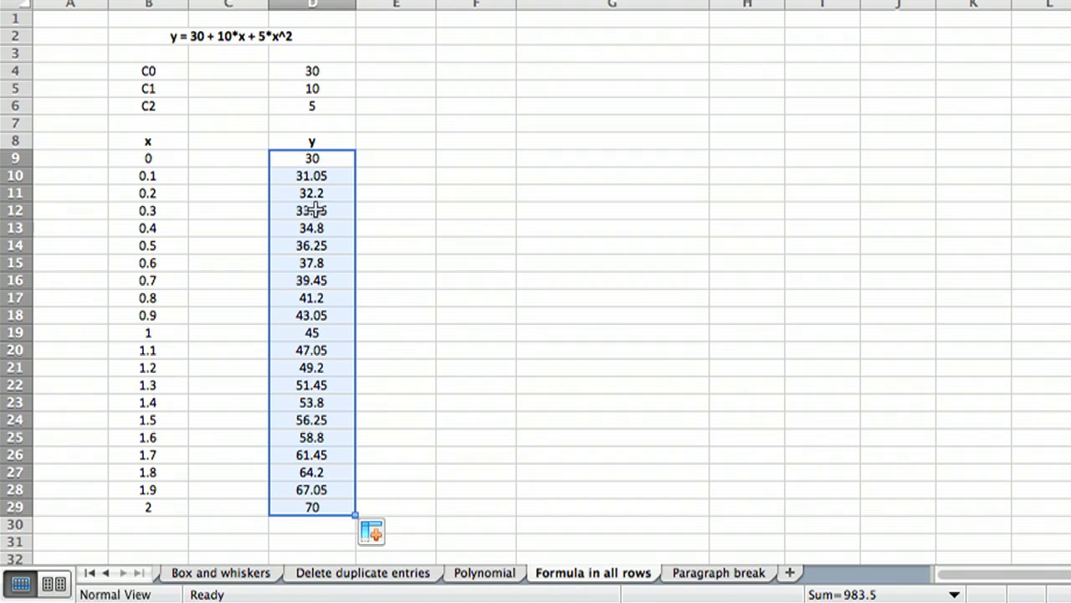